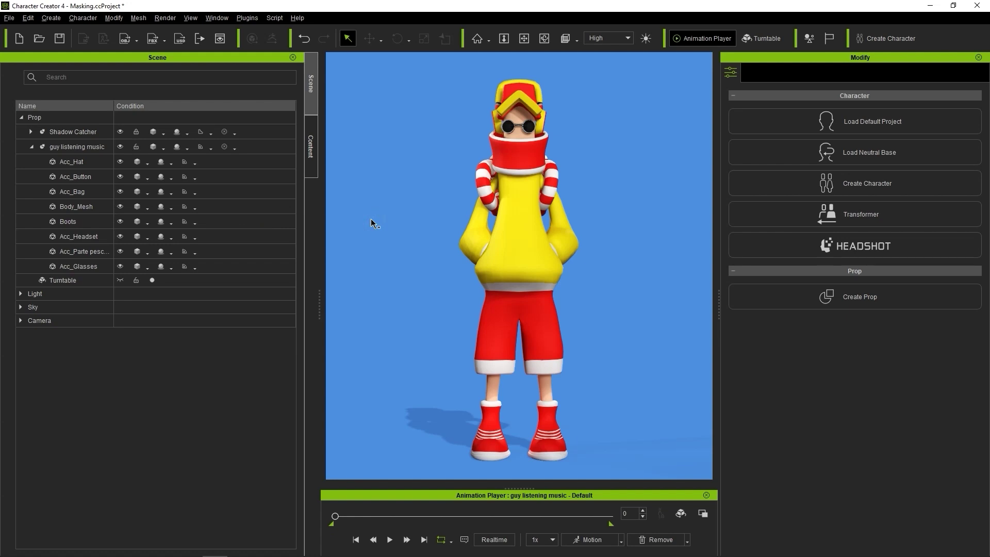
Select the guy listening music prop and open it in AccuRIG
middle_drag(403, 265, 739, 265)
right_drag(740, 265, 406, 274)
click(95, 148)
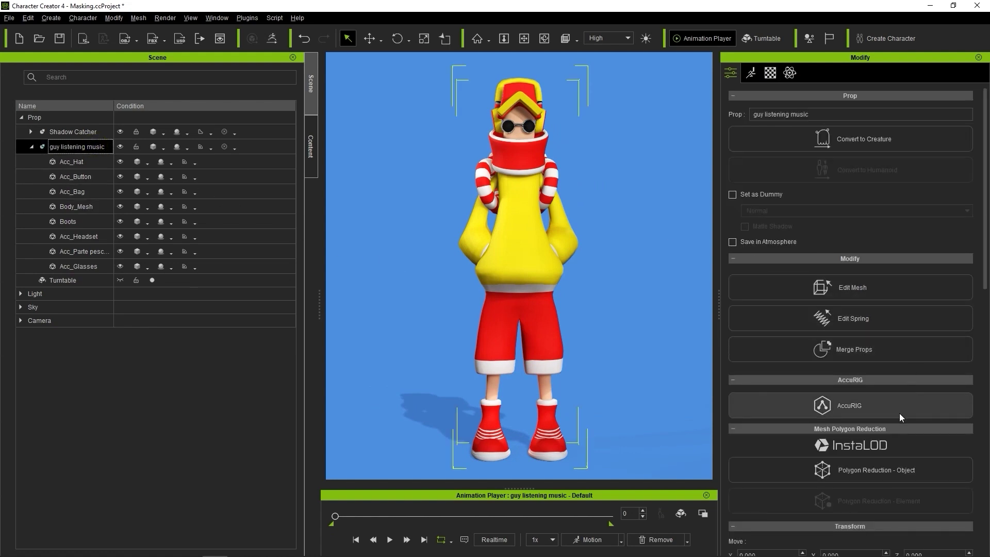
click(856, 408)
Hide the hat, button, bag, headset and glasses accessories, leaving the collar, Body_Mesh and Boots visible
click(96, 147)
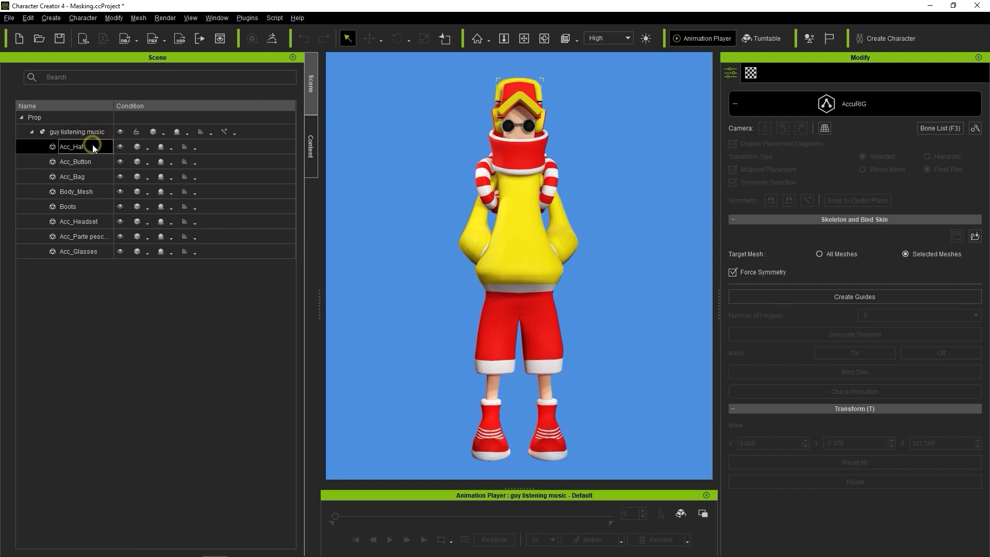
click(120, 147)
click(120, 161)
click(120, 176)
click(120, 221)
click(120, 236)
click(120, 251)
click(120, 236)
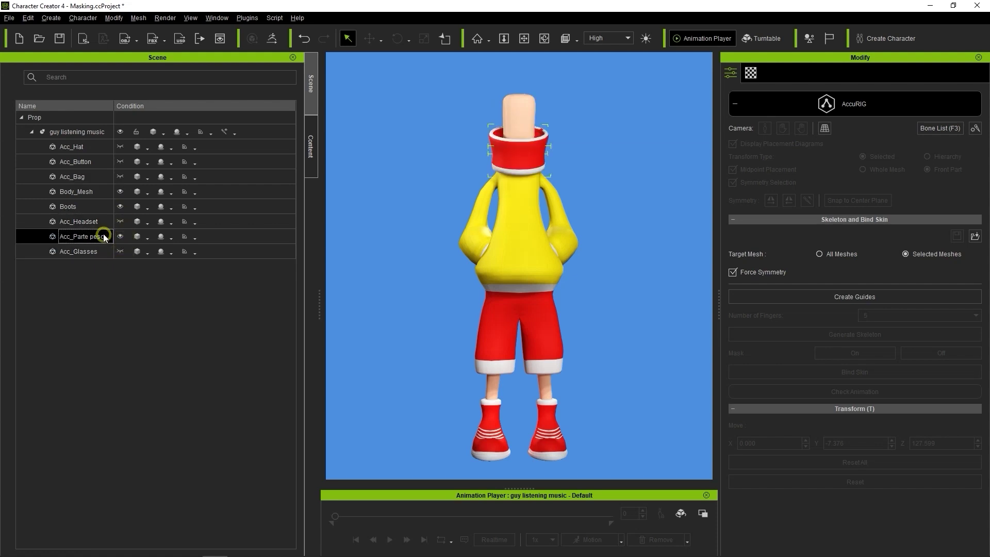
Select Body_Mesh and Boots together with the collar mesh, and create joint guides for the selected meshes
ctrl+click(101, 207)
ctrl+click(101, 196)
alt+drag(470, 197, 505, 198)
right_drag(505, 198, 504, 198)
click(819, 296)
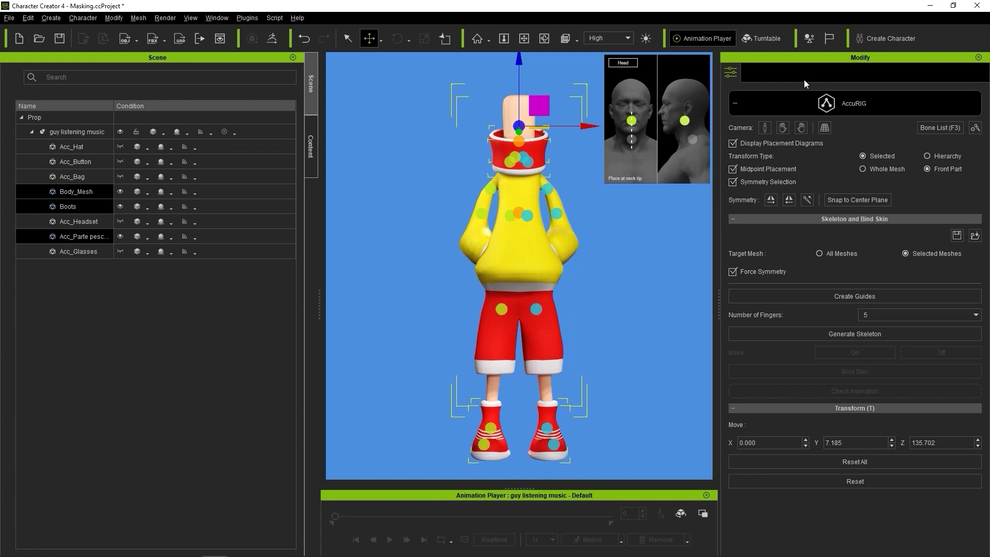
Move the right elbow and wrist guides outward beyond the sleeve and adjust the right shoulder guide
scroll(483, 239, up, 4)
middle_drag(511, 148, 510, 244)
scroll(510, 243, down, 1)
click(479, 244)
drag(497, 227, 439, 207)
click(463, 275)
drag(483, 261, 391, 204)
click(506, 205)
mouse_move(527, 189)
mouse_down()
mouse_move(508, 209)
mouse_move(525, 206)
mouse_move(522, 187)
mouse_up()
Reposition the neck guide and move the left arm guide outward, away from the body
click(508, 209)
click(517, 178)
drag(537, 158, 565, 212)
click(531, 217)
click(551, 223)
click(614, 221)
drag(631, 205, 688, 214)
click(660, 221)
Lower the hip, neck and shoulder guides to fit the character's body proportions
click(521, 210)
middle_drag(533, 332, 530, 194)
click(530, 194)
drag(551, 177, 558, 218)
middle_drag(559, 218, 553, 291)
click(512, 141)
drag(532, 131, 539, 200)
middle_drag(526, 183, 525, 240)
drag(539, 250, 540, 244)
click(501, 194)
drag(527, 184, 539, 240)
Adjust the knee guide and correct the guides' depth from the side, using Front Part midpoint placement
middle_drag(548, 459, 547, 294)
scroll(546, 279, up, 1)
click(543, 248)
drag(568, 233, 570, 232)
right_drag(670, 279, 541, 294)
scroll(541, 294, up, 3)
scroll(541, 293, down, 2)
click(927, 168)
drag(537, 247, 540, 261)
right_drag(583, 279, 568, 301)
click(537, 322)
key(g)
drag(612, 323, 599, 362)
Return to checking the upper-body guides and set the midpoint placement to Whole Mesh
scroll(516, 294, down, 2)
click(513, 174)
key(d)
click(523, 133)
click(896, 170)
Set the number of fingers to 0 and generate the skeleton
scroll(563, 302, down, 5)
click(879, 317)
click(875, 325)
click(812, 334)
Mask the shoulder and arm bones, comparing the mask off and on and leaving it on
scroll(490, 262, up, 5)
click(577, 273)
click(878, 355)
scroll(518, 318, down, 3)
middle_drag(518, 318, 601, 305)
click(916, 353)
click(871, 353)
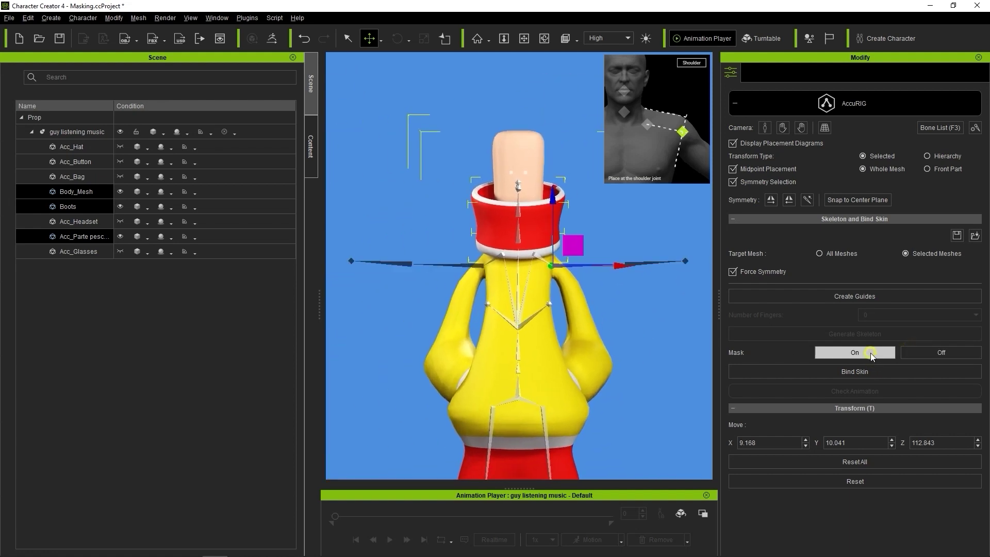
click(936, 351)
click(876, 352)
Bind the skin of the selected meshes to the generated skeleton
scroll(568, 302, down, 5)
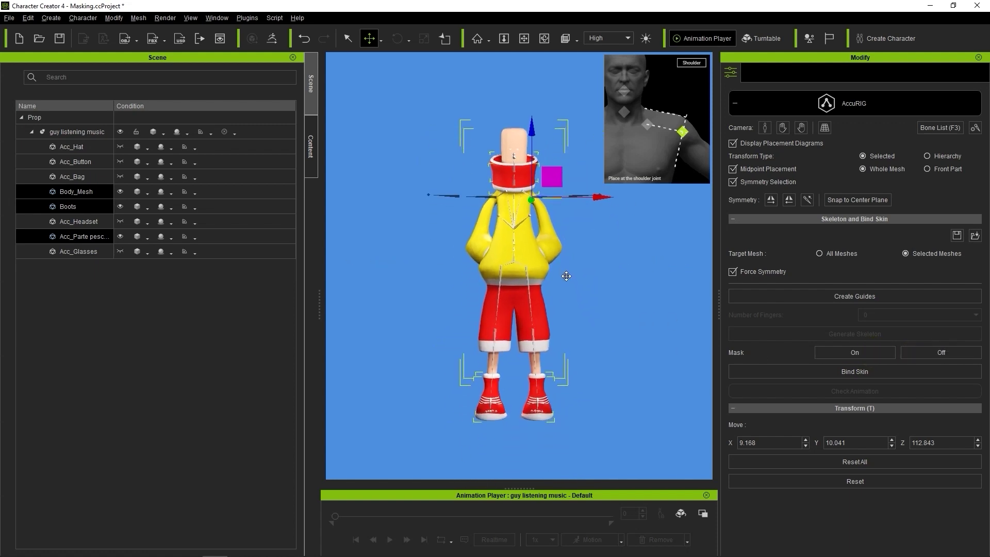
middle_drag(566, 275, 568, 294)
click(856, 371)
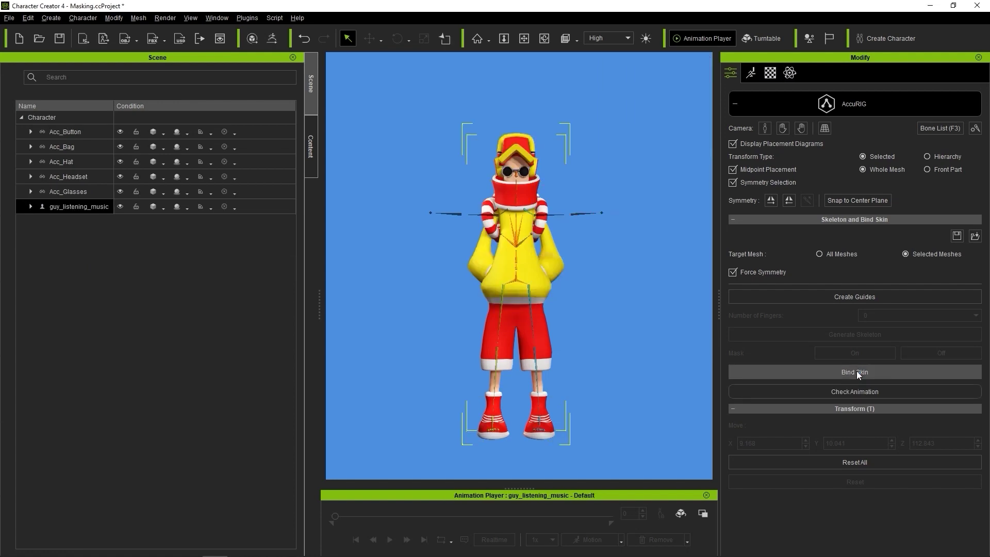
Exit AccuRIG, load a sample motion onto the character and play it
click(795, 108)
click(585, 539)
mouse_move(639, 387)
click(696, 413)
click(389, 539)
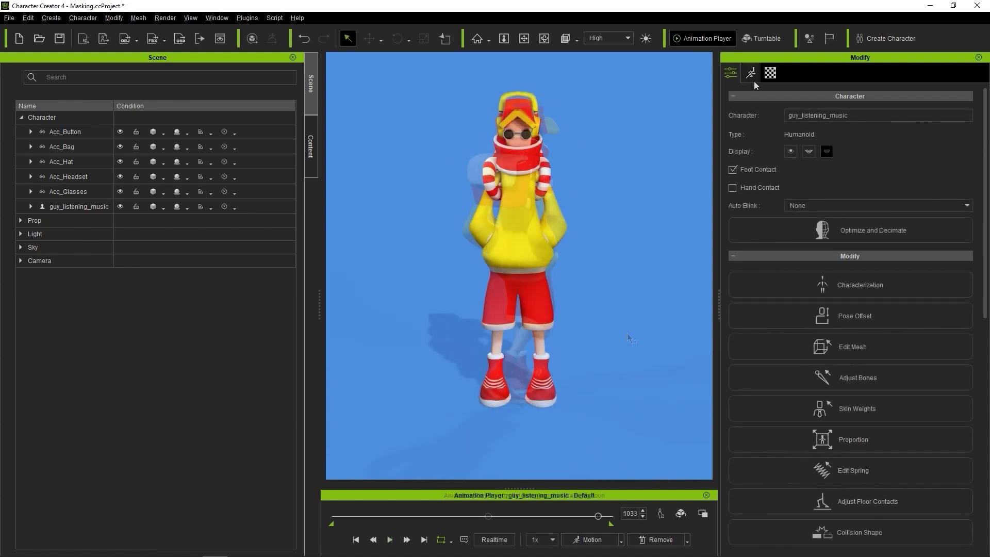
Open the pose editor for the rigged character
click(750, 73)
click(835, 124)
scroll(547, 184, up, 2)
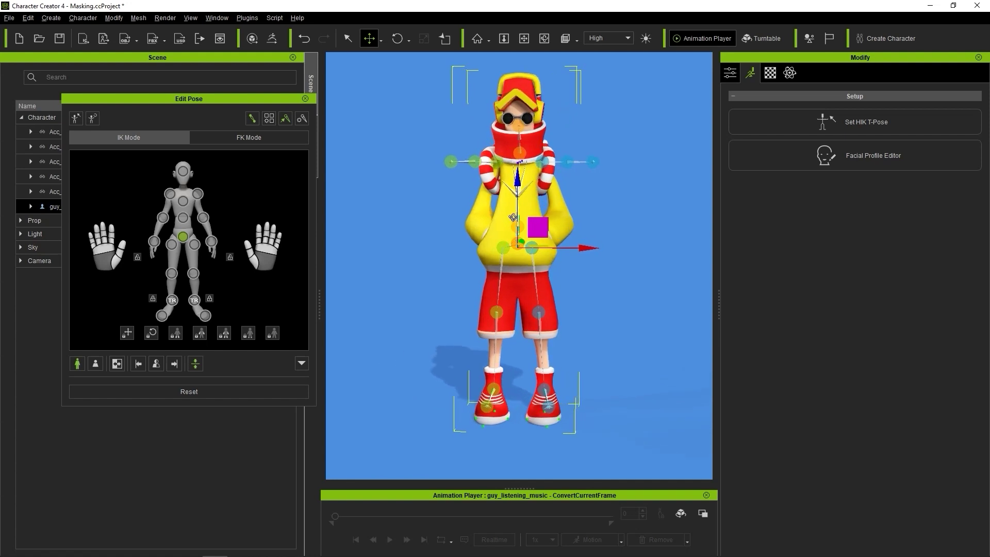
Test the rig by lowering the hip control in IK mode, and reset the pose
click(186, 237)
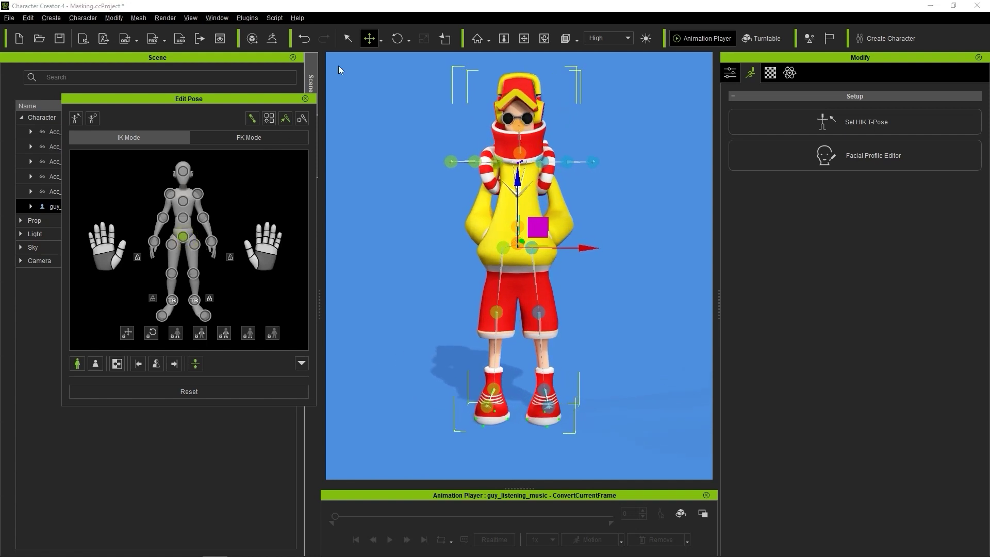
drag(528, 220, 536, 256)
click(226, 392)
Rotate the head slightly and rotate the left shoulder downward with the Rotate tool
click(181, 170)
click(398, 38)
mouse_move(574, 100)
mouse_down()
mouse_move(567, 88)
mouse_move(578, 97)
mouse_move(570, 96)
mouse_up()
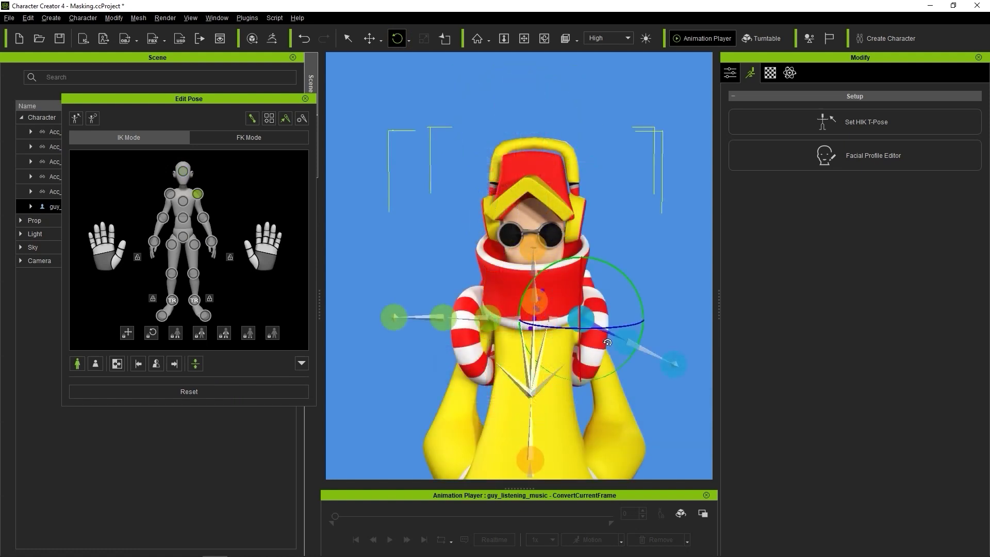
mouse_move(636, 293)
mouse_down()
mouse_move(614, 243)
mouse_move(630, 299)
mouse_up()
Rotate the left arm further down from its next joint and select the left hand control
click(202, 218)
middle_drag(685, 309, 624, 266)
drag(618, 274, 597, 309)
click(211, 241)
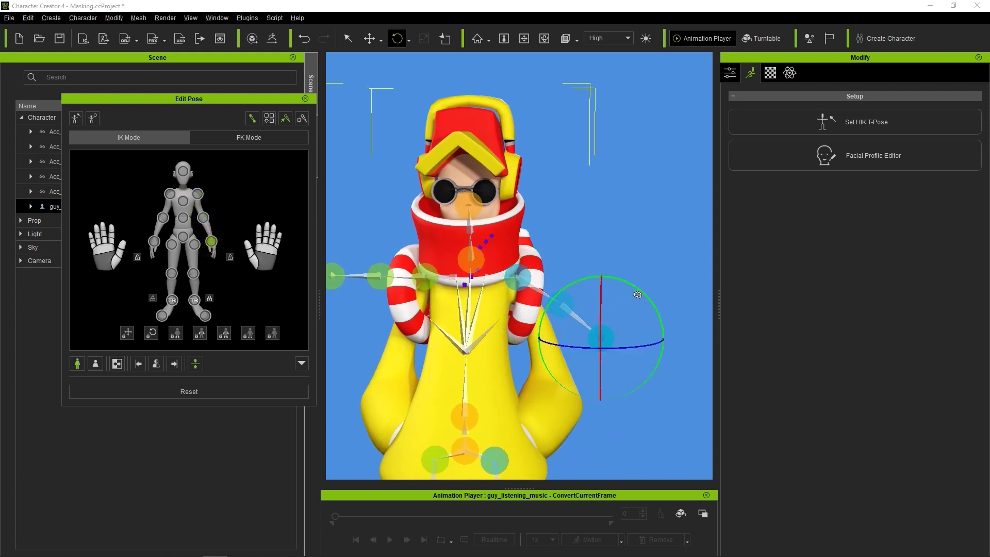